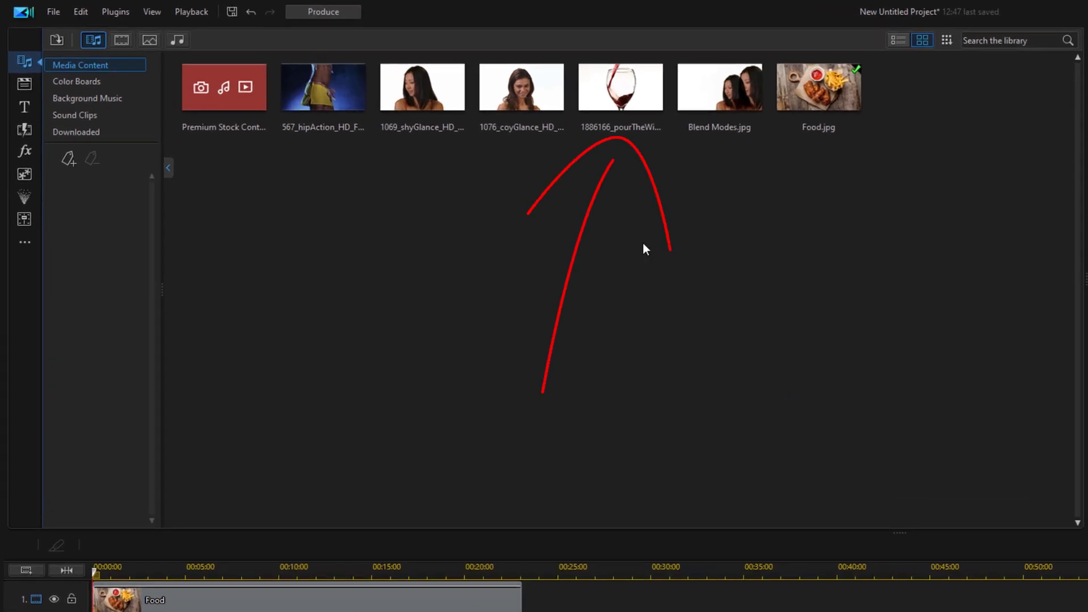
Step: Drag the 1886166_pourTheWine clip onto video track 2 starting at 00:00:00:00
{"action": "left_click", "coordinate": [611, 89]}
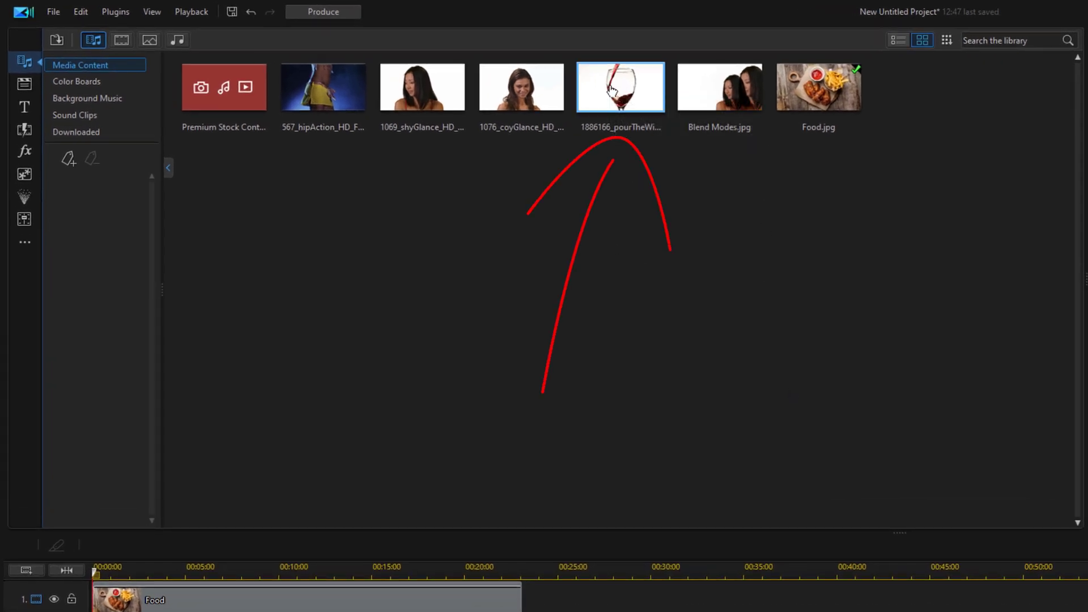
{"action": "left_click_drag", "start_coordinate": [610, 89], "coordinate": [92, 611]}
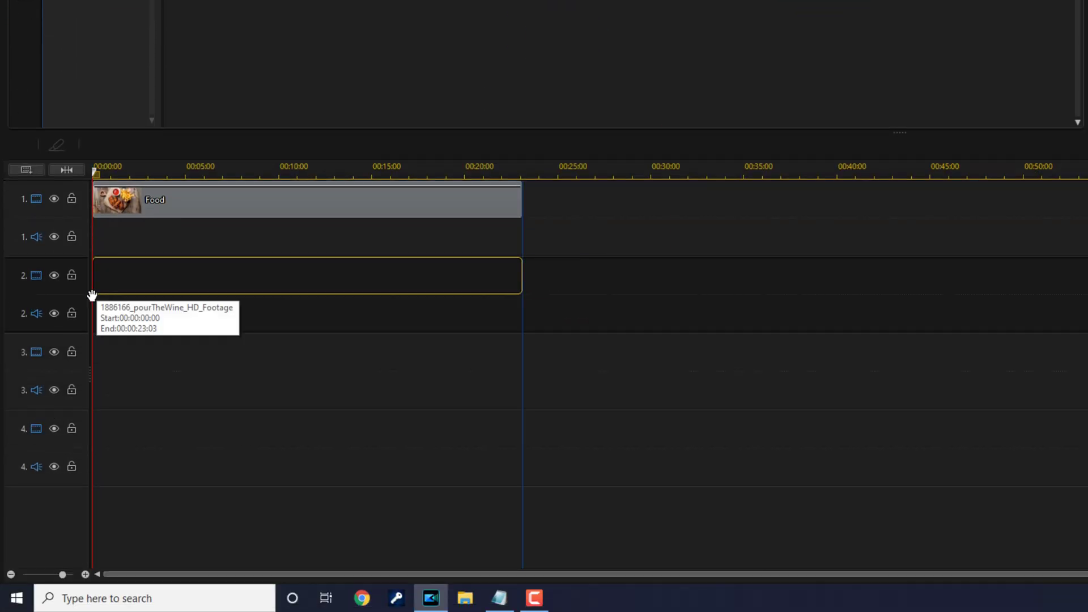
{"action": "left_click_drag", "start_coordinate": [92, 295], "coordinate": [92, 296]}
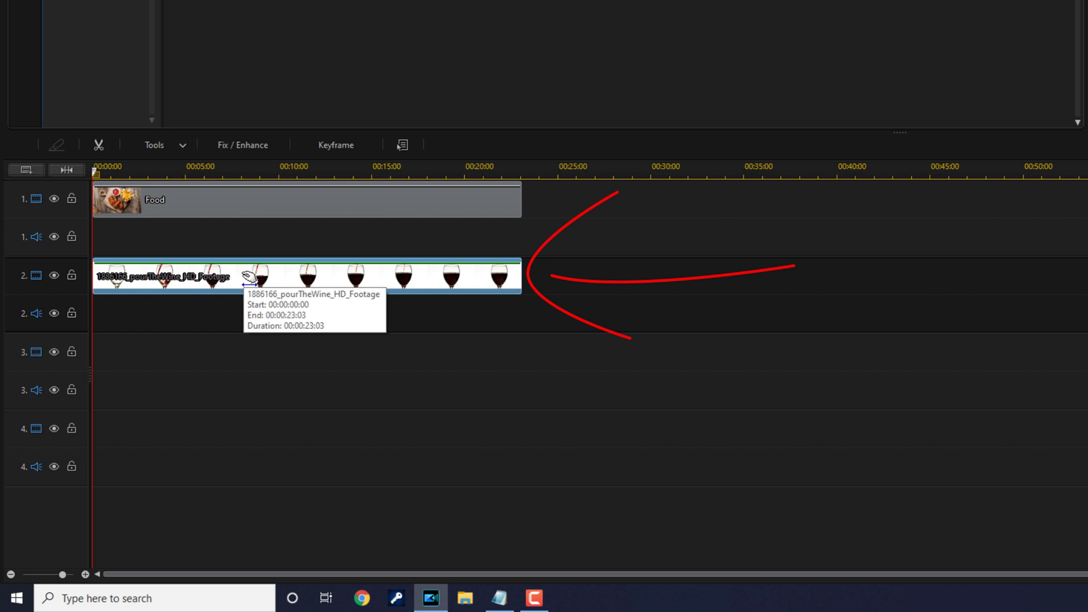
Step: Confirm the Normal blending mode on the wine clip and play the preview
{"action": "left_click", "coordinate": [169, 142]}
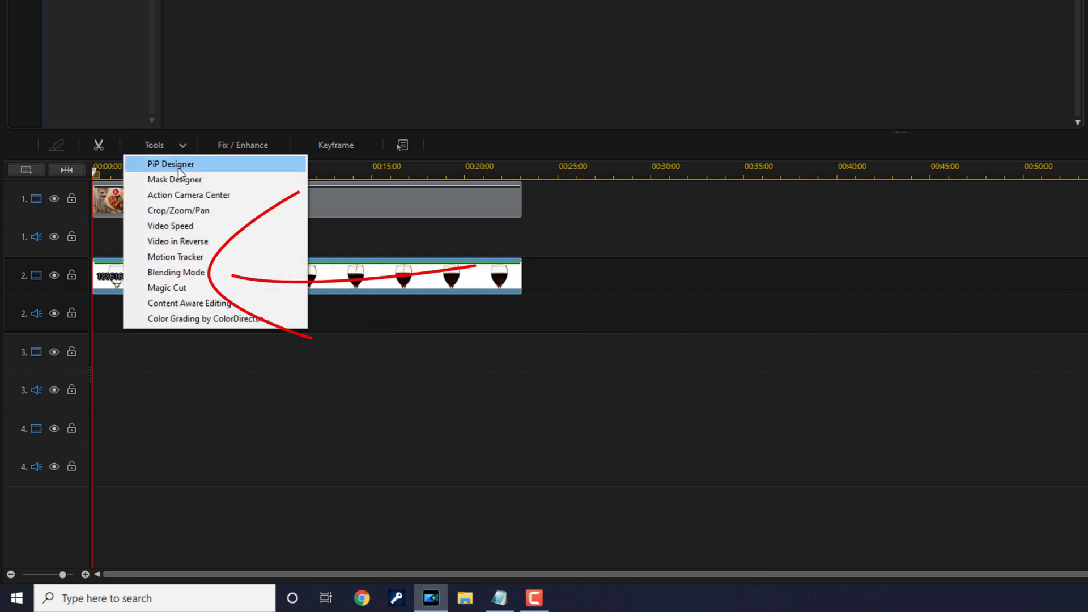
{"action": "left_click", "coordinate": [195, 277]}
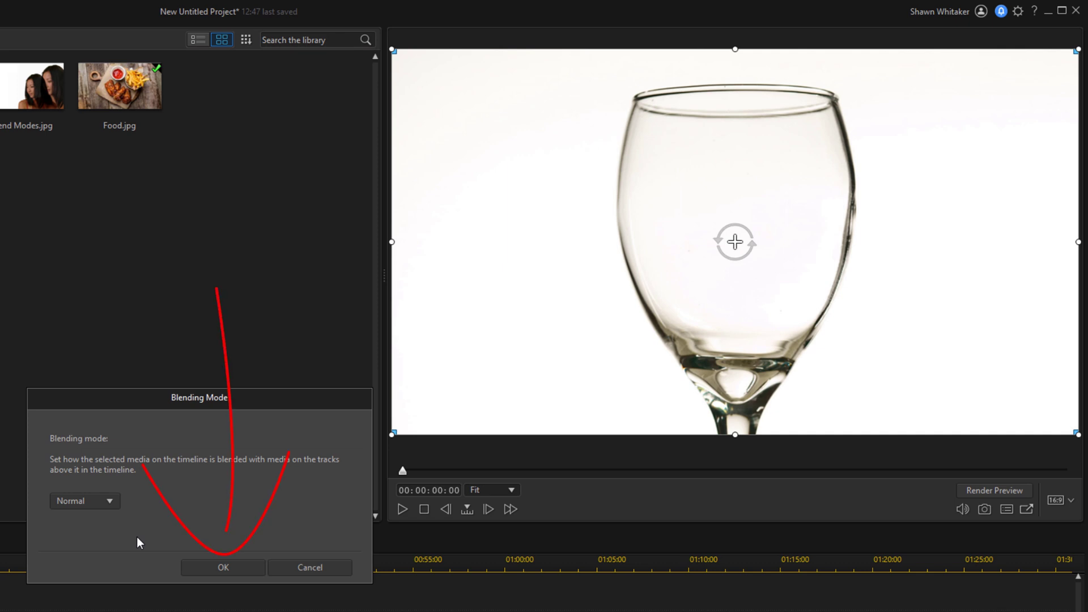
{"action": "left_click", "coordinate": [204, 567]}
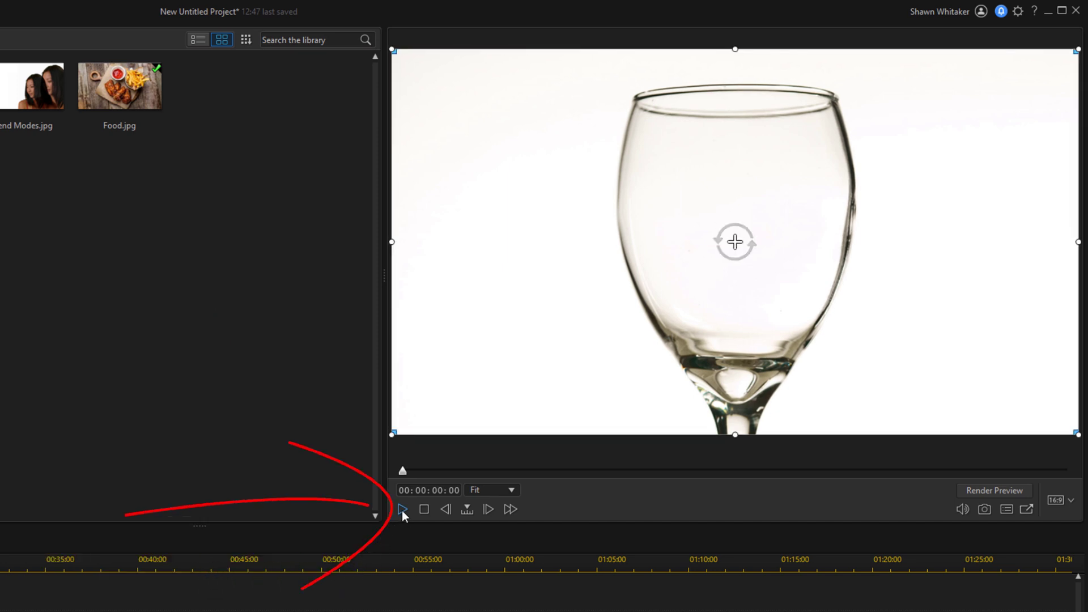
{"action": "left_click", "coordinate": [402, 510]}
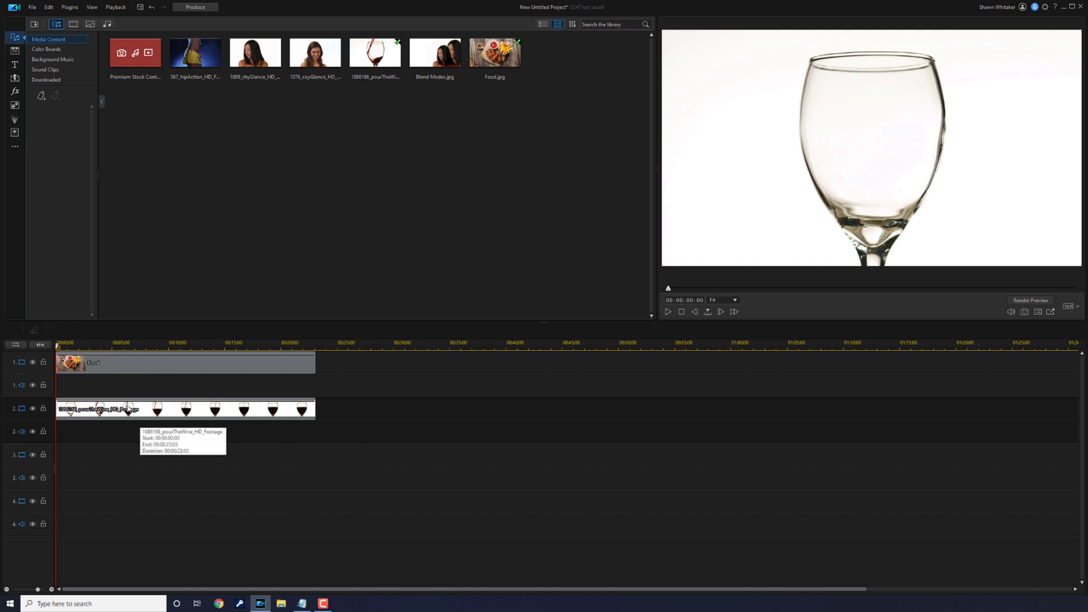
Step: Set the wine clip's blending mode to Darken and play it back
{"action": "left_click", "coordinate": [123, 406]}
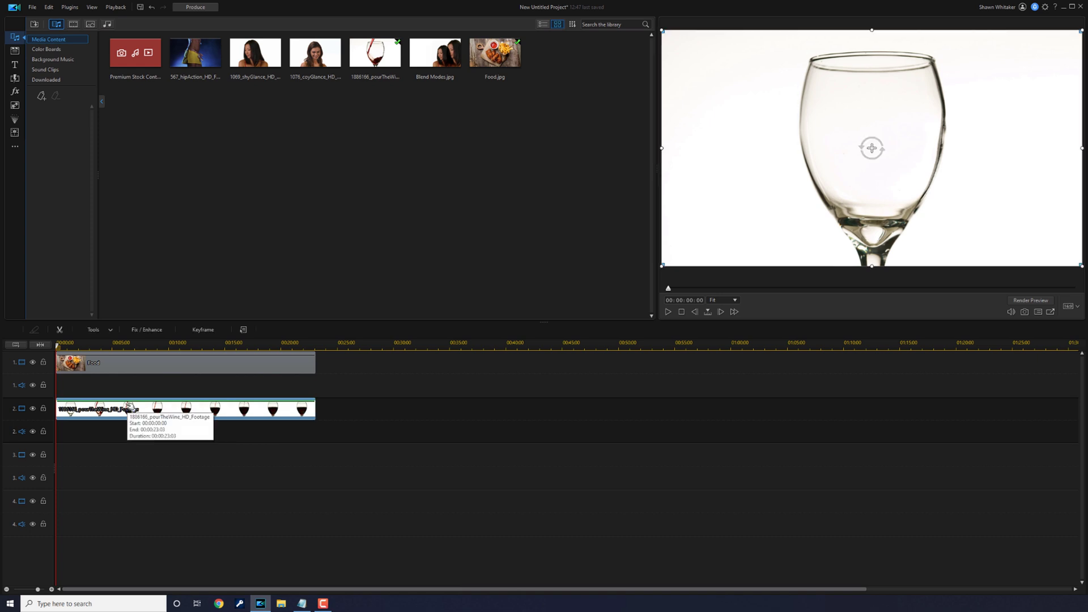
{"action": "left_click", "coordinate": [111, 331]}
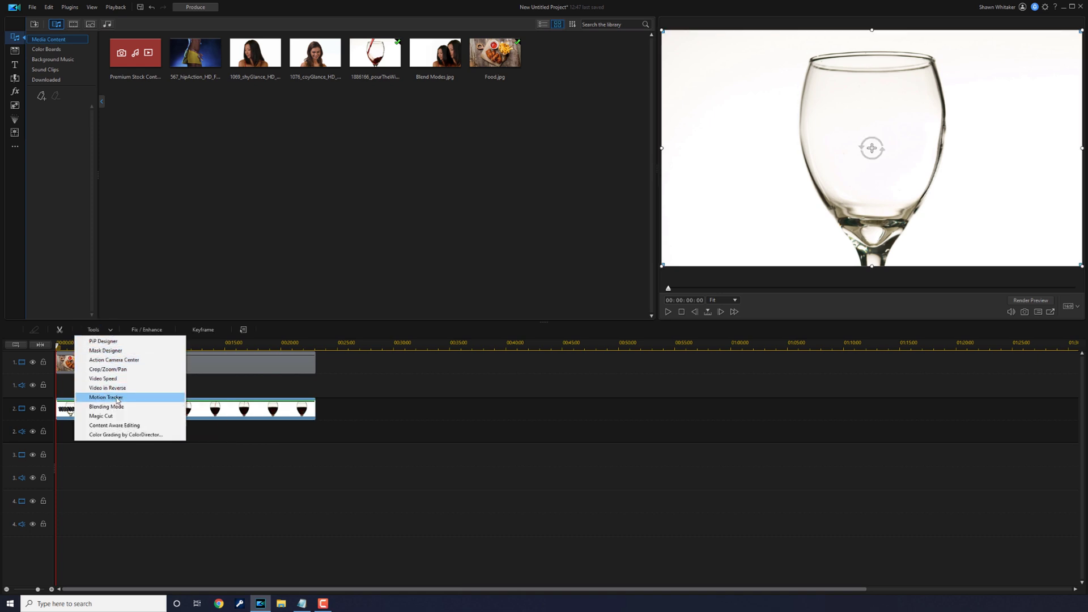
{"action": "left_click", "coordinate": [107, 406]}
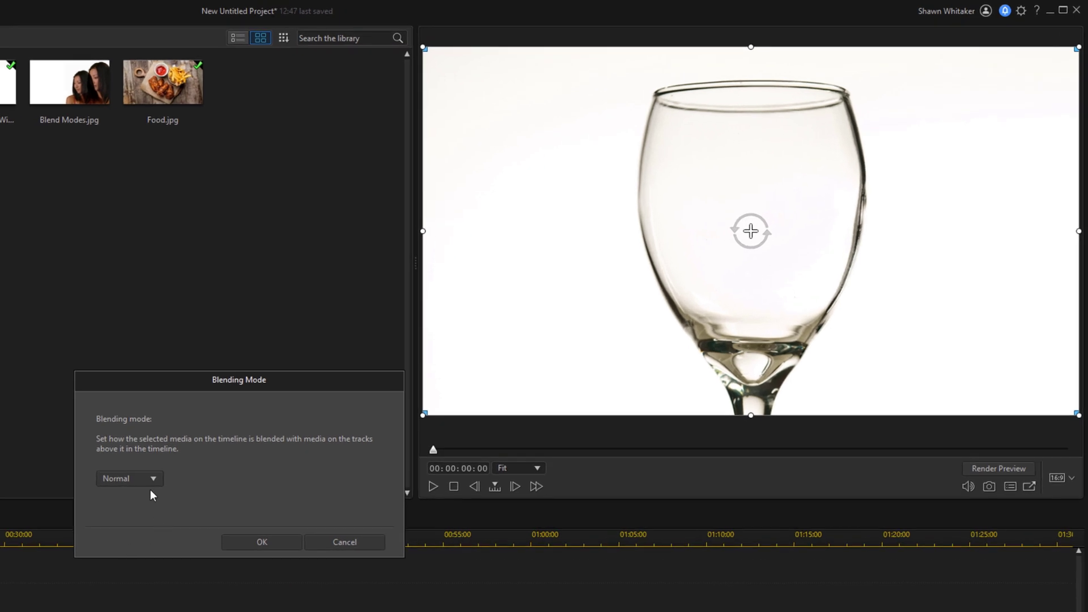
{"action": "left_click", "coordinate": [152, 481]}
{"action": "left_click", "coordinate": [136, 508]}
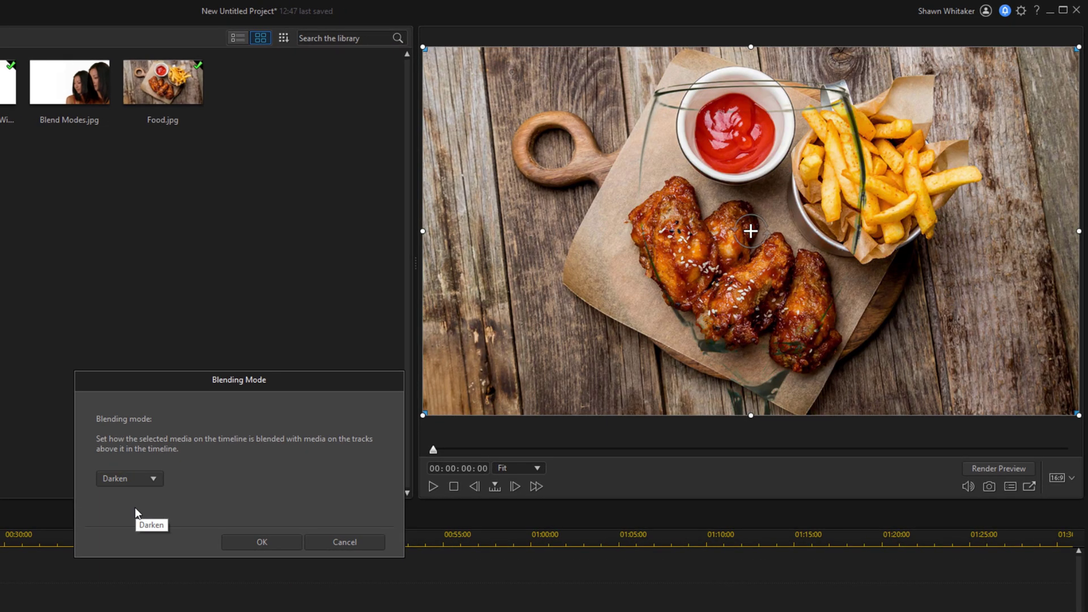
{"action": "left_click", "coordinate": [241, 545]}
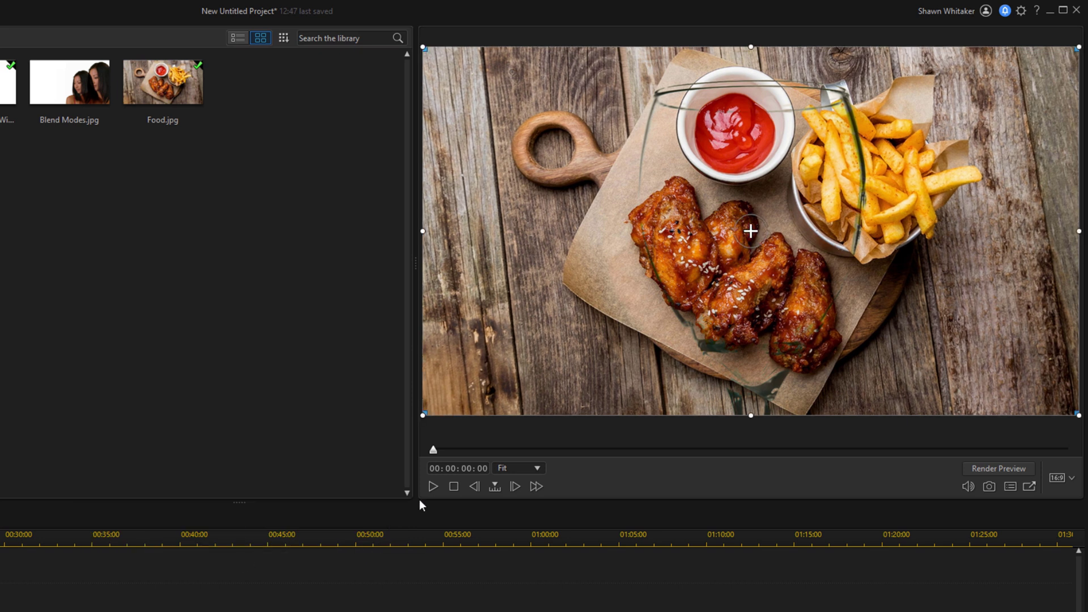
{"action": "left_click", "coordinate": [432, 486]}
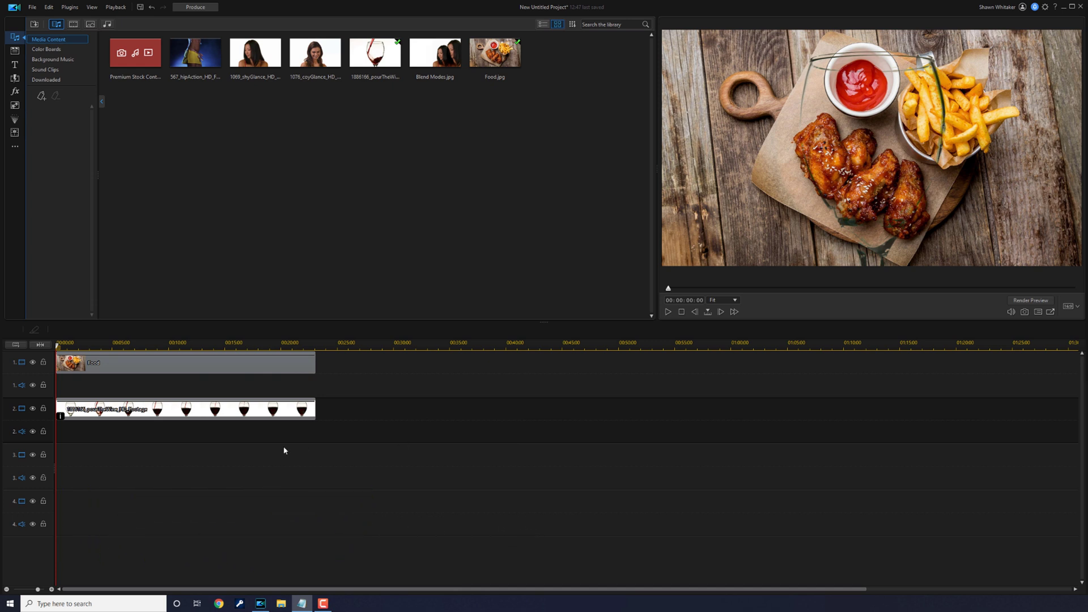
Step: Switch the wine clip's blending mode to Multiply and preview the result
{"action": "left_click", "coordinate": [210, 409]}
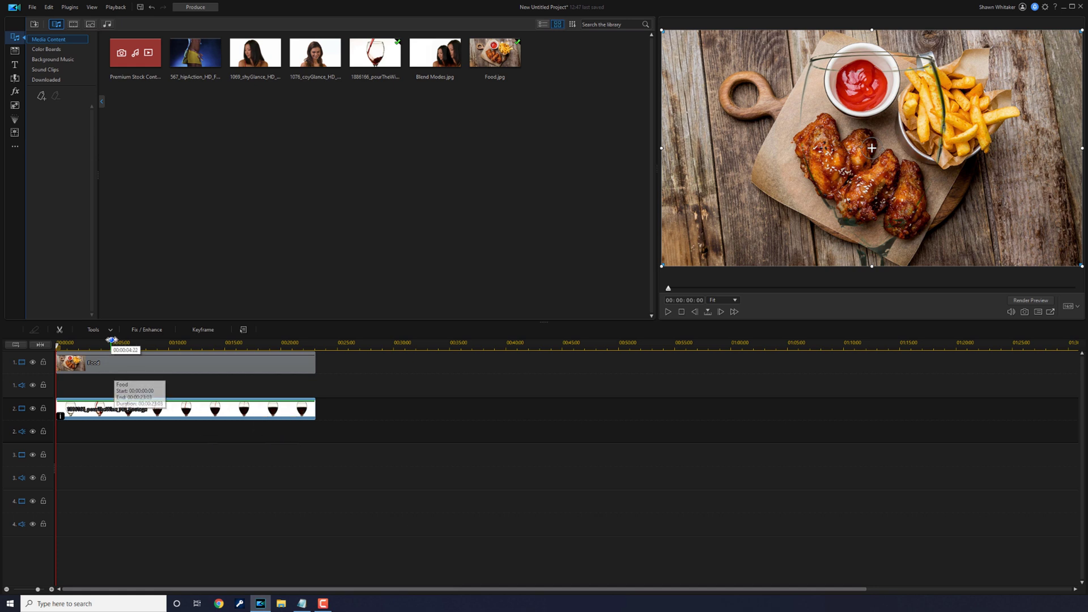
{"action": "left_click", "coordinate": [110, 329]}
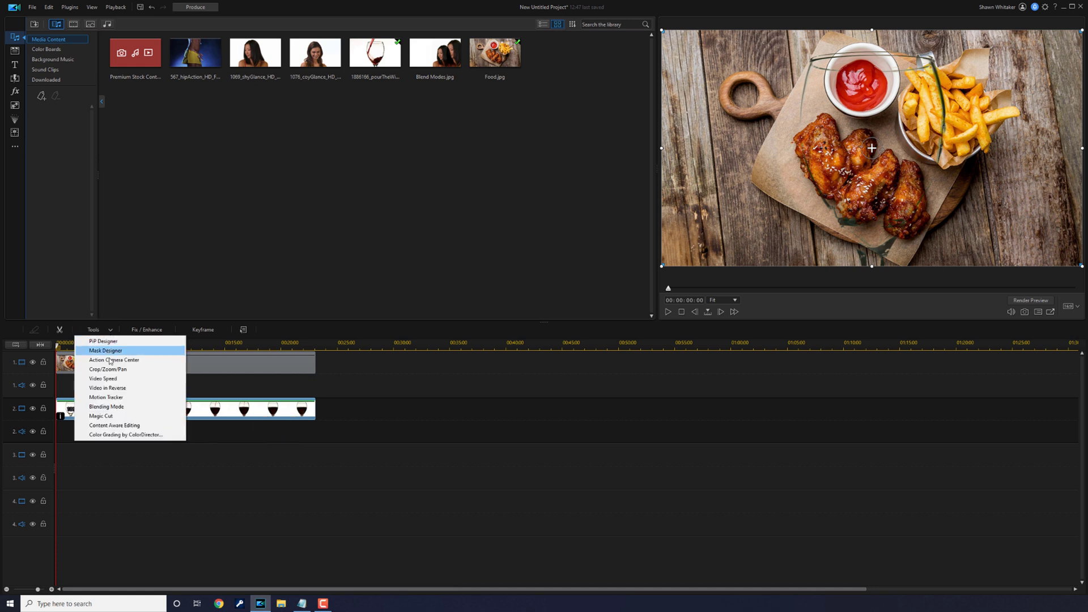
{"action": "left_click", "coordinate": [106, 406]}
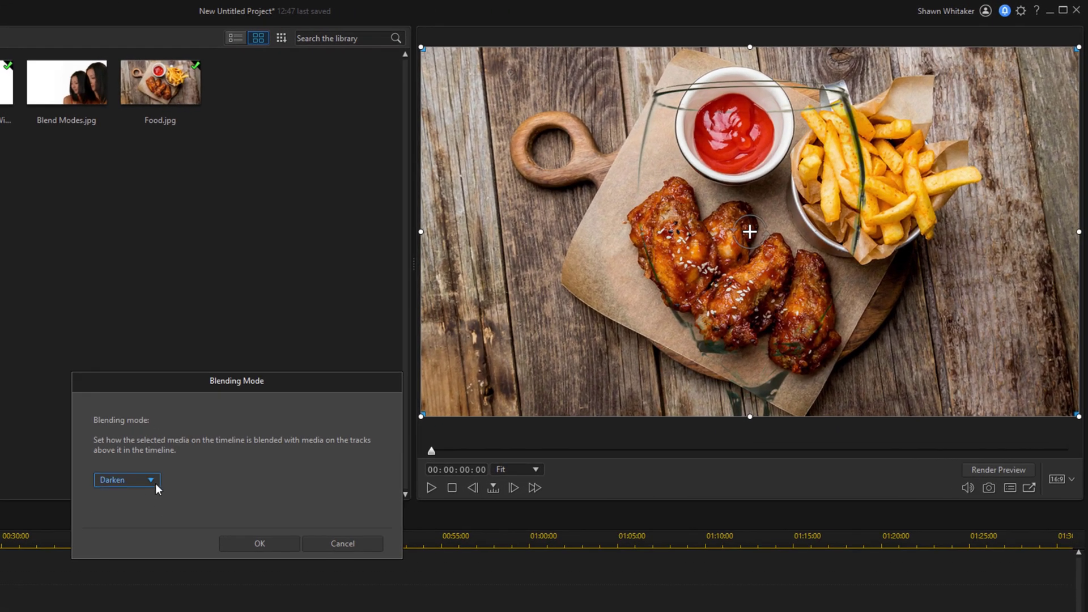
{"action": "left_click", "coordinate": [150, 481]}
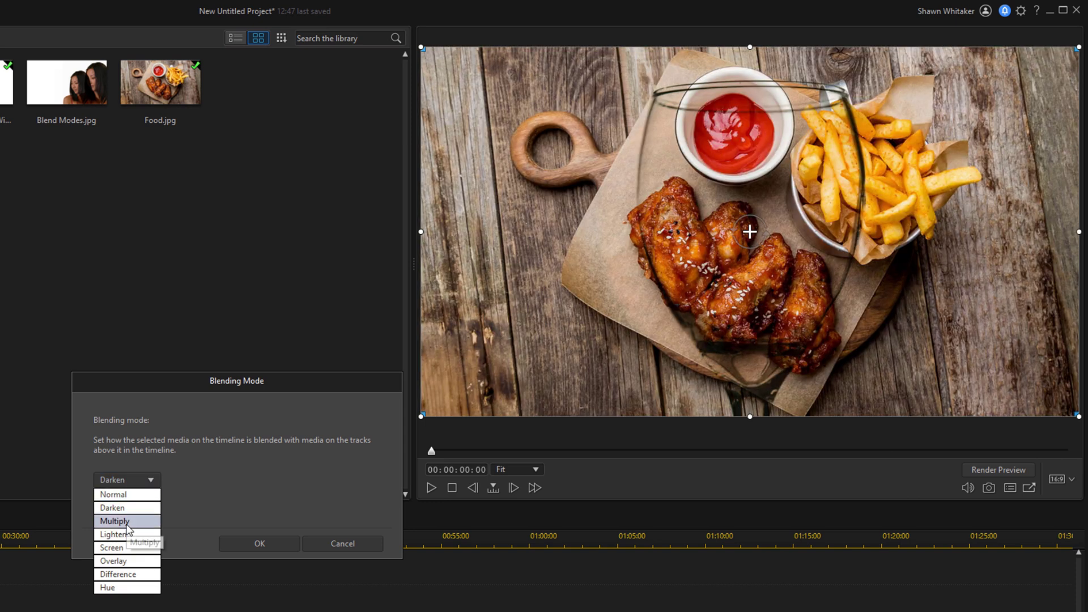
{"action": "left_click", "coordinate": [128, 521]}
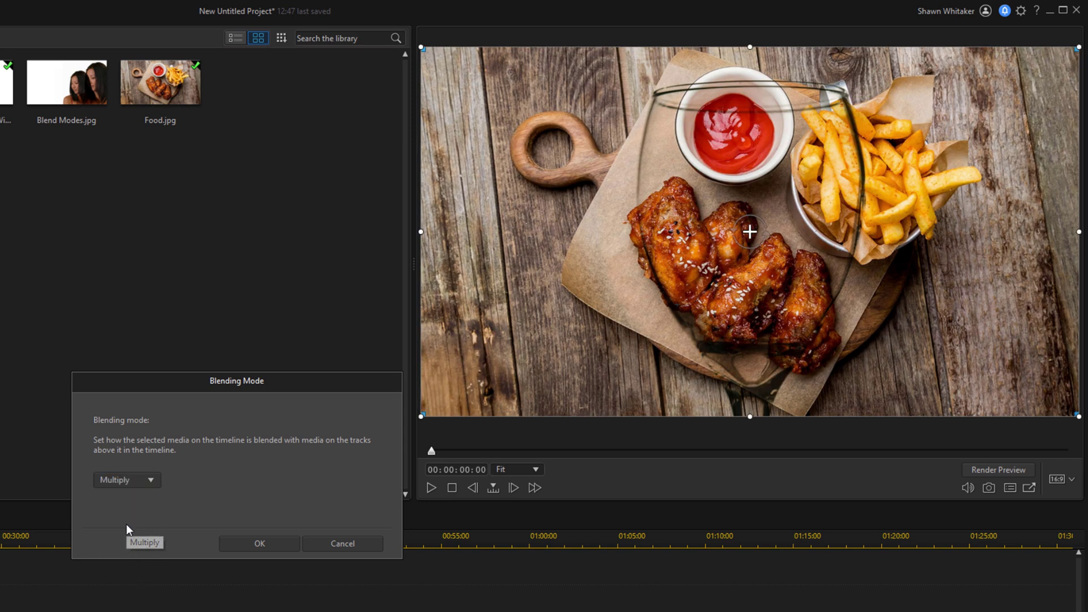
{"action": "left_click", "coordinate": [244, 541]}
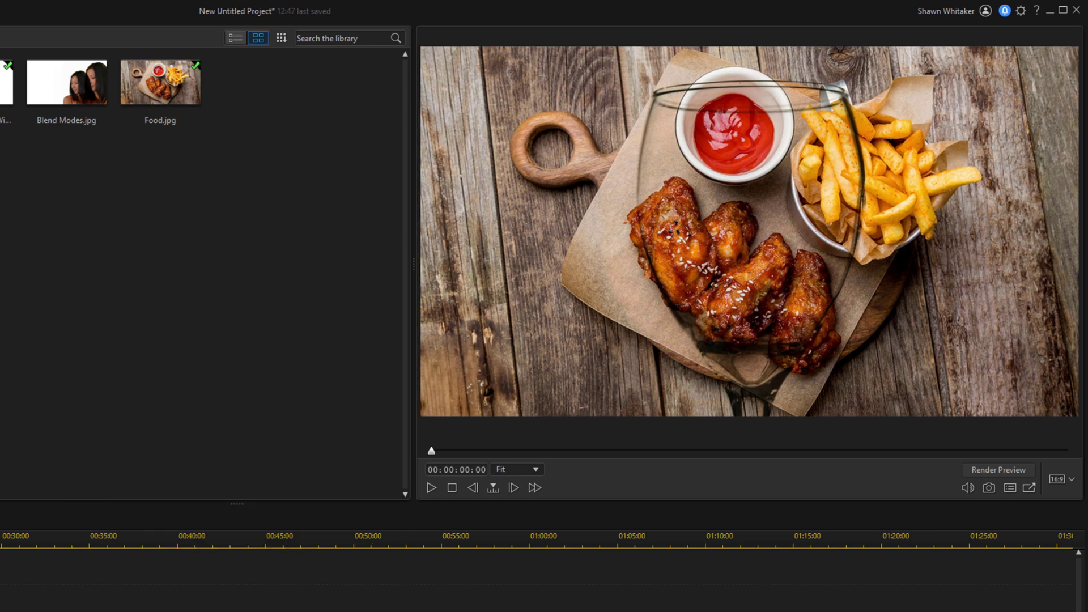
{"action": "left_click", "coordinate": [433, 491]}
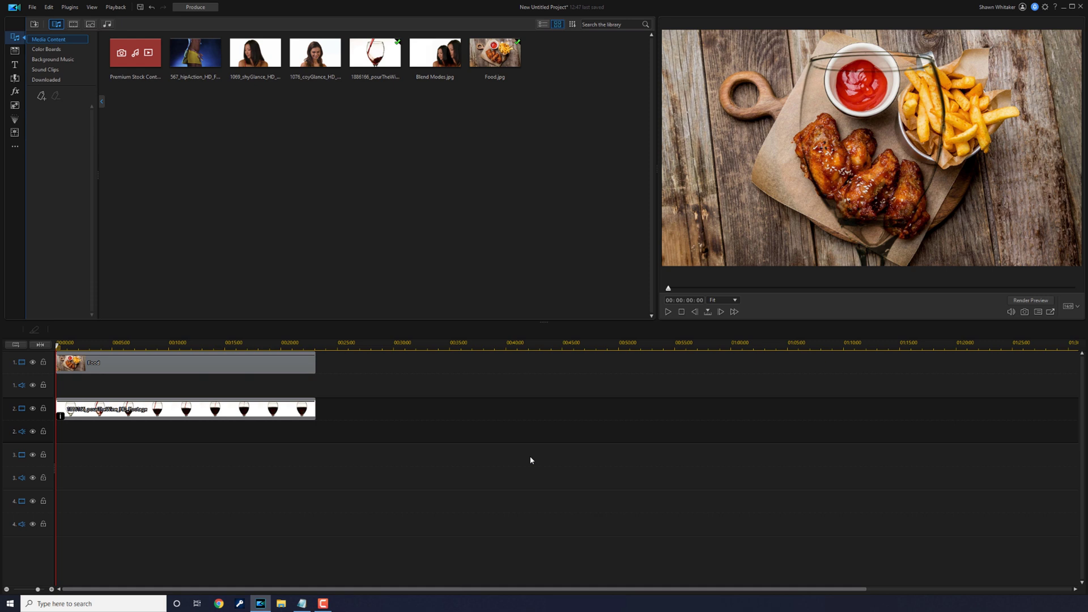
Step: Apply the Lighten blending mode to the wine clip and play the preview
{"action": "left_click", "coordinate": [300, 409]}
{"action": "left_click", "coordinate": [92, 329]}
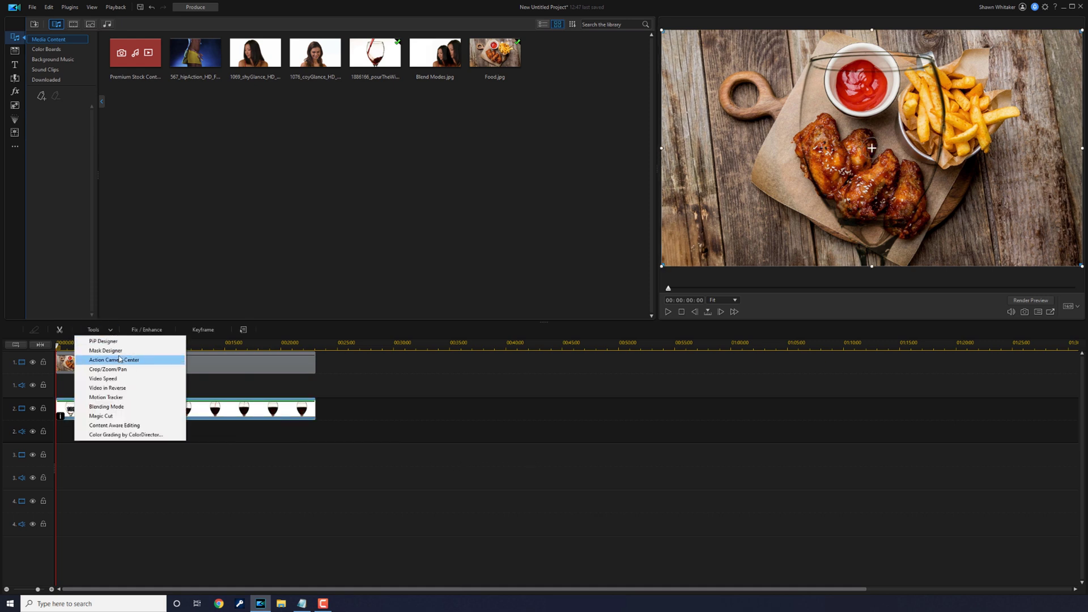
{"action": "left_click", "coordinate": [122, 408]}
{"action": "left_click", "coordinate": [491, 309]}
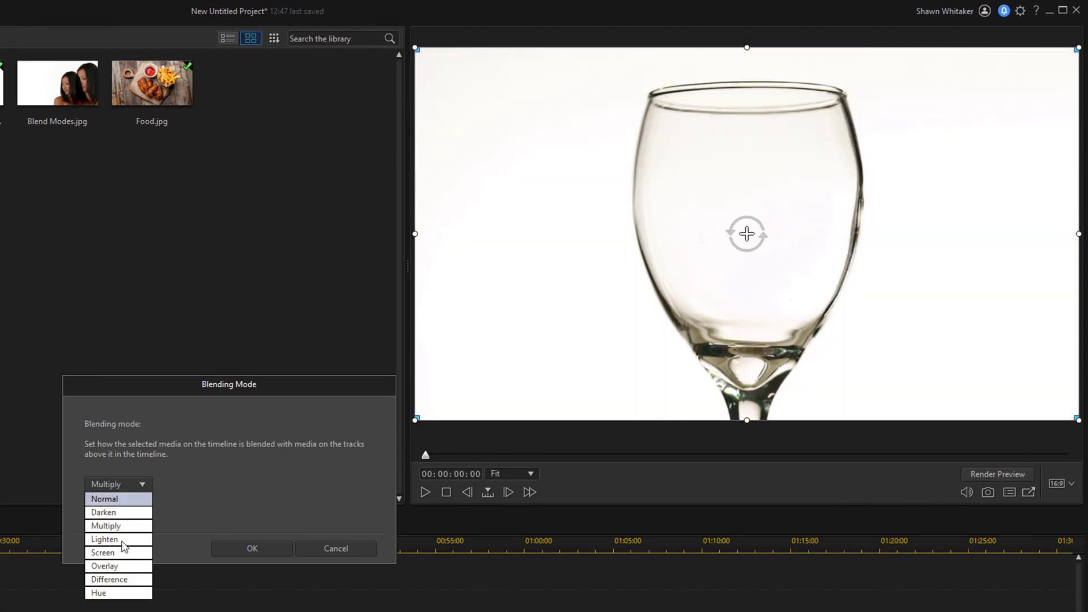
{"action": "left_click", "coordinate": [124, 539]}
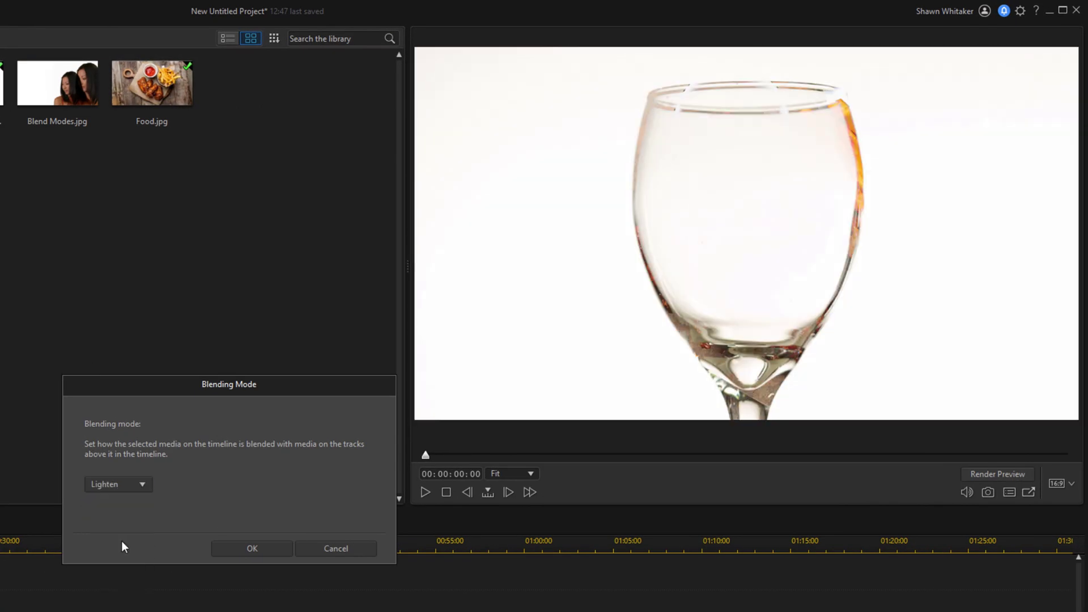
{"action": "left_click", "coordinate": [252, 547]}
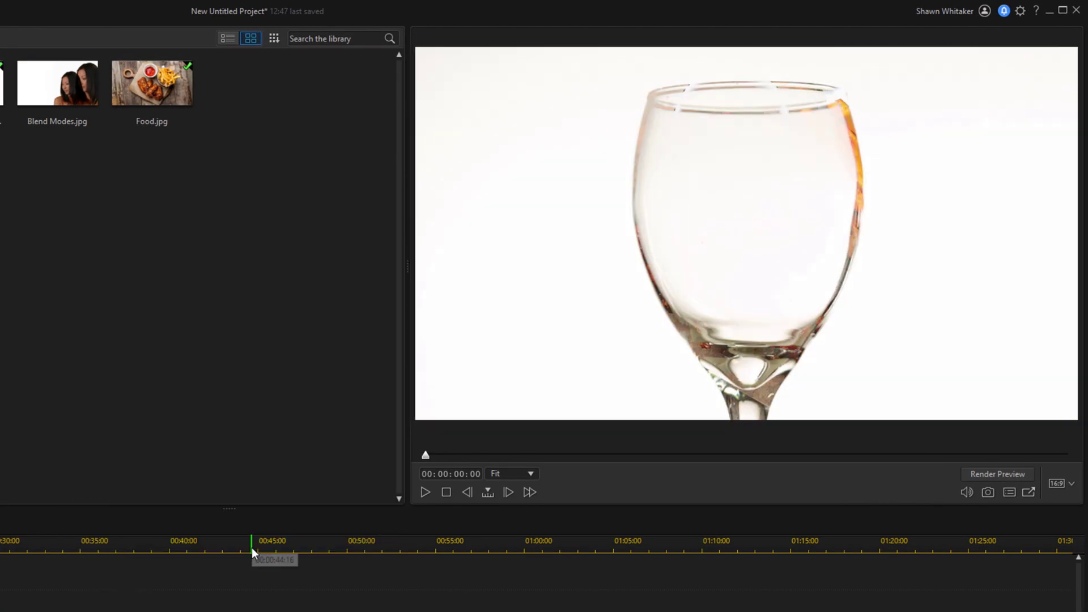
{"action": "left_click", "coordinate": [424, 492]}
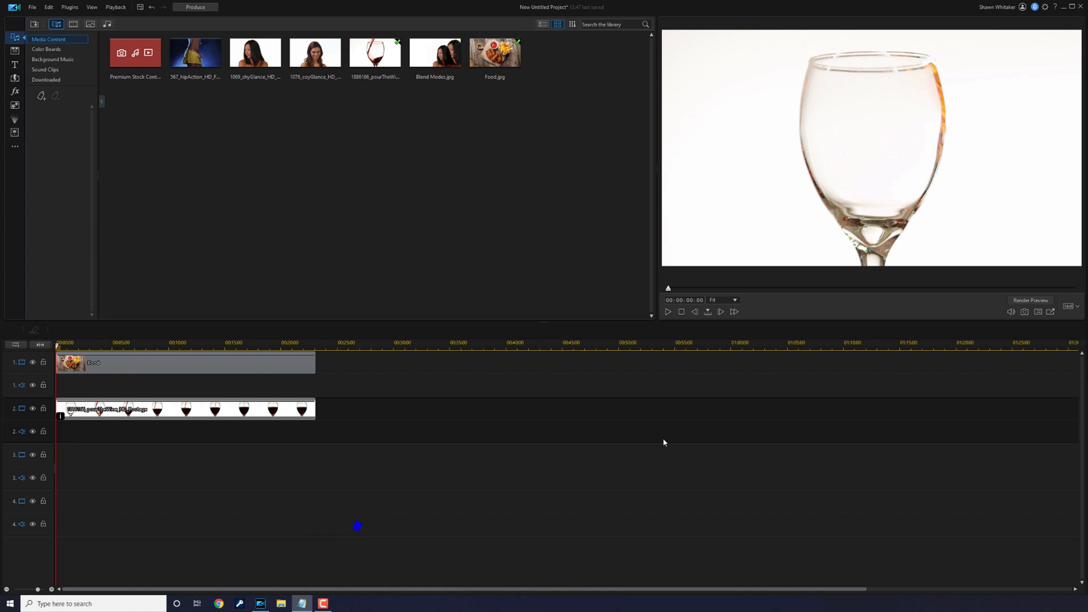
Step: Change the wine clip's blending mode to Screen and preview it
{"action": "left_click", "coordinate": [170, 409]}
{"action": "left_click", "coordinate": [96, 333]}
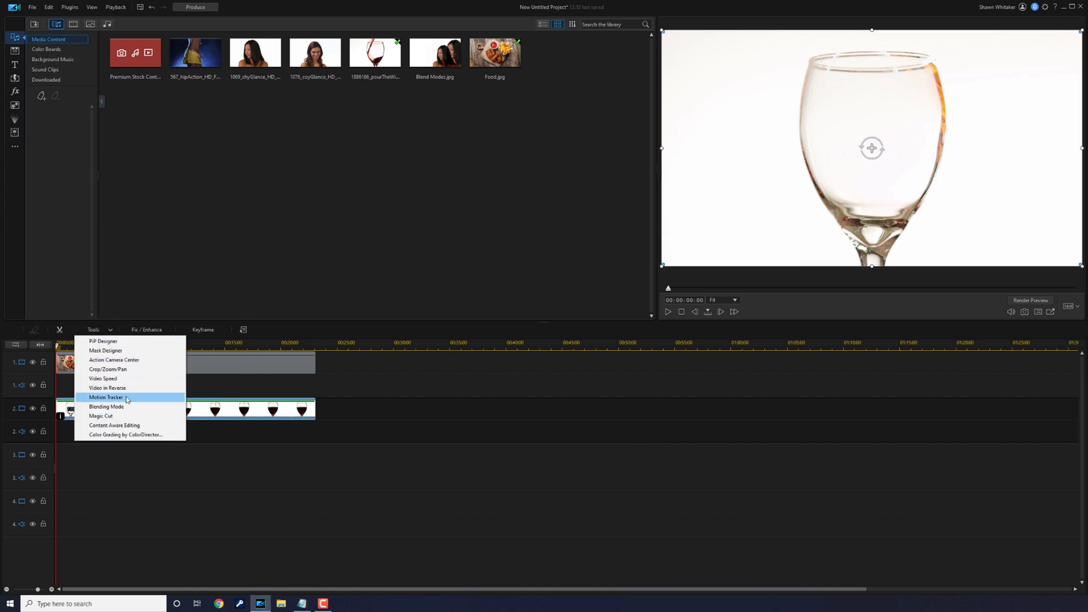
{"action": "left_click", "coordinate": [113, 398]}
{"action": "left_click", "coordinate": [130, 480]}
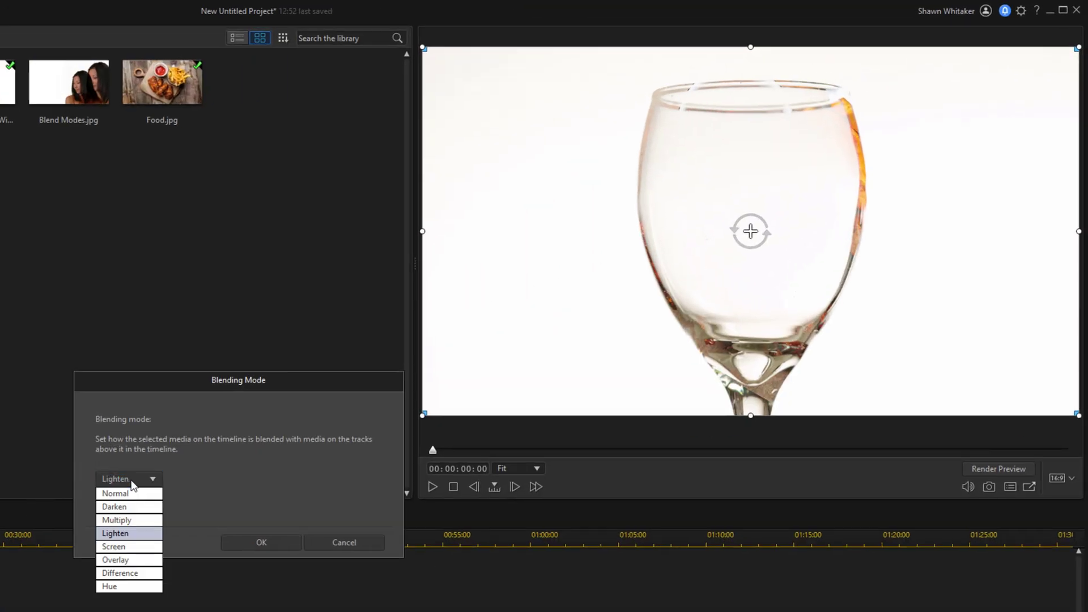
{"action": "left_click", "coordinate": [126, 546]}
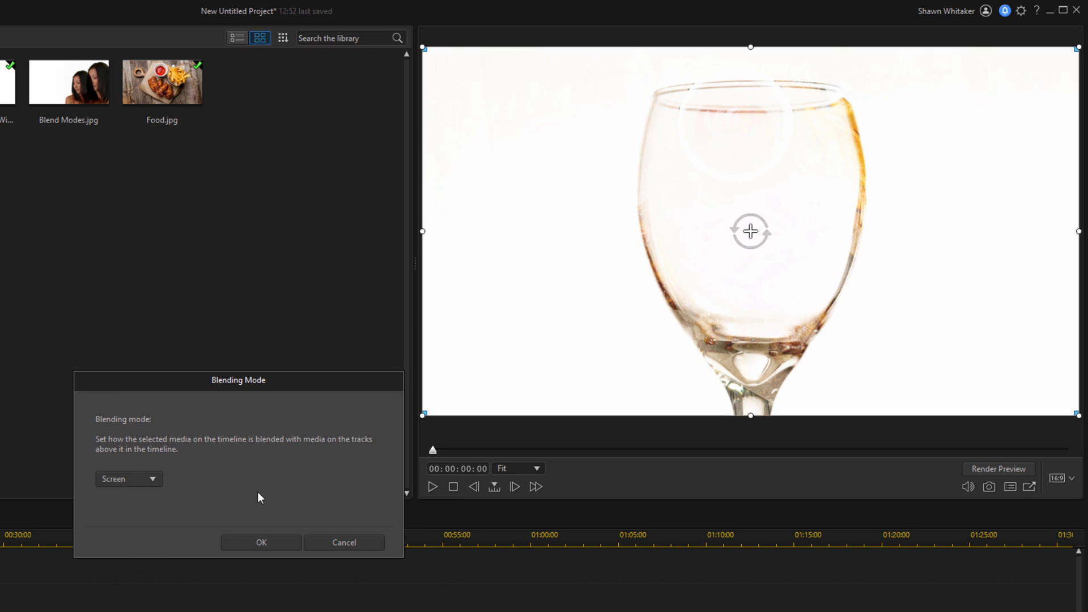
{"action": "left_click", "coordinate": [263, 541]}
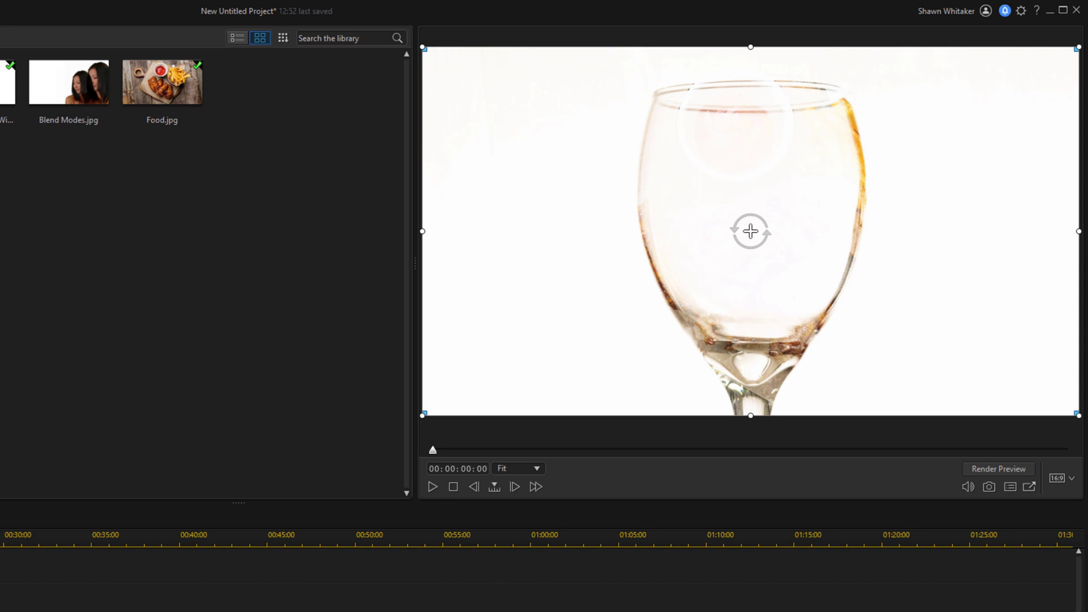
{"action": "left_click", "coordinate": [432, 486]}
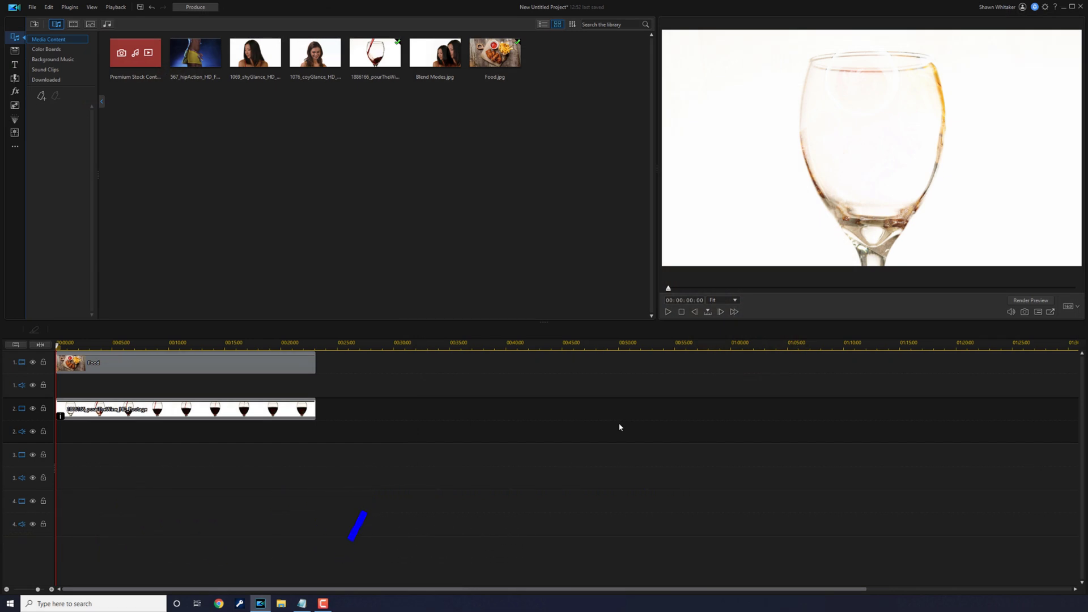
Step: Set the wine clip's blending mode to Overlay and play it back
{"action": "left_click", "coordinate": [165, 408]}
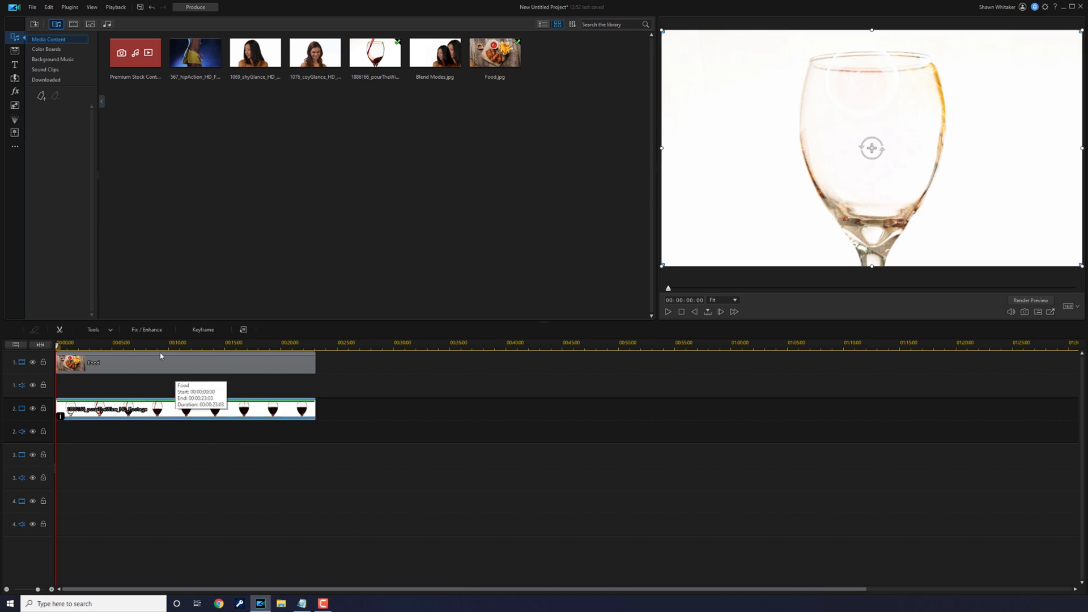
{"action": "left_click", "coordinate": [96, 331]}
{"action": "left_click", "coordinate": [122, 407]}
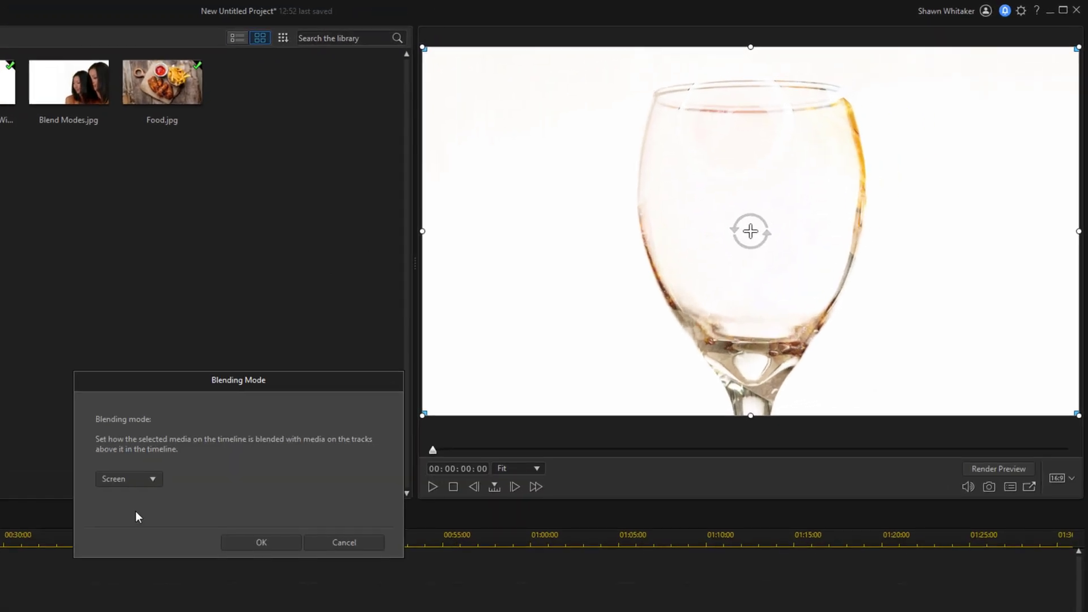
{"action": "left_click", "coordinate": [153, 481]}
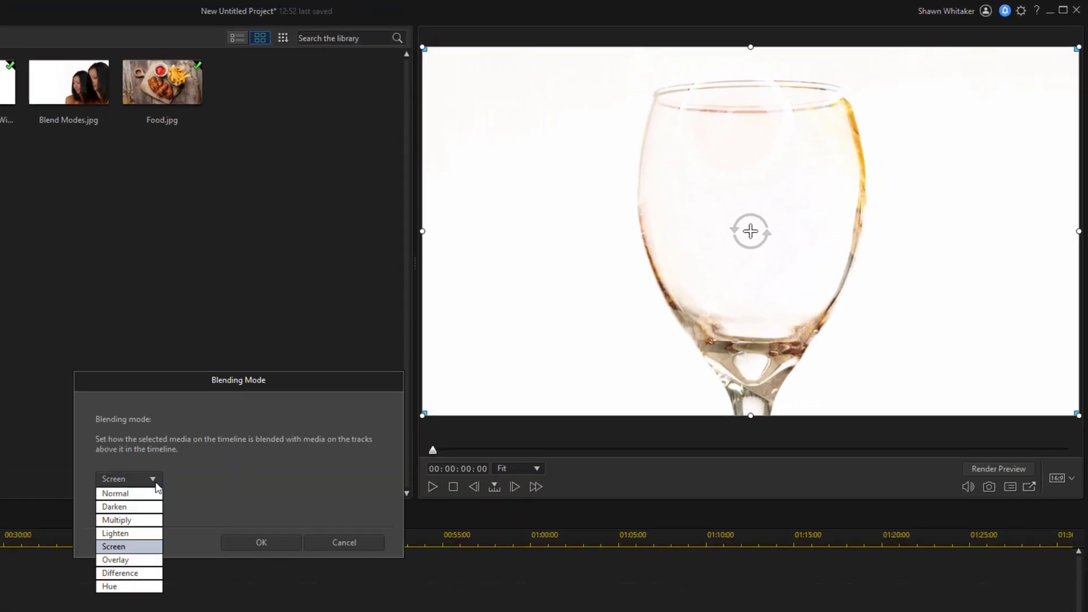
{"action": "left_click", "coordinate": [135, 559]}
{"action": "left_click", "coordinate": [241, 542]}
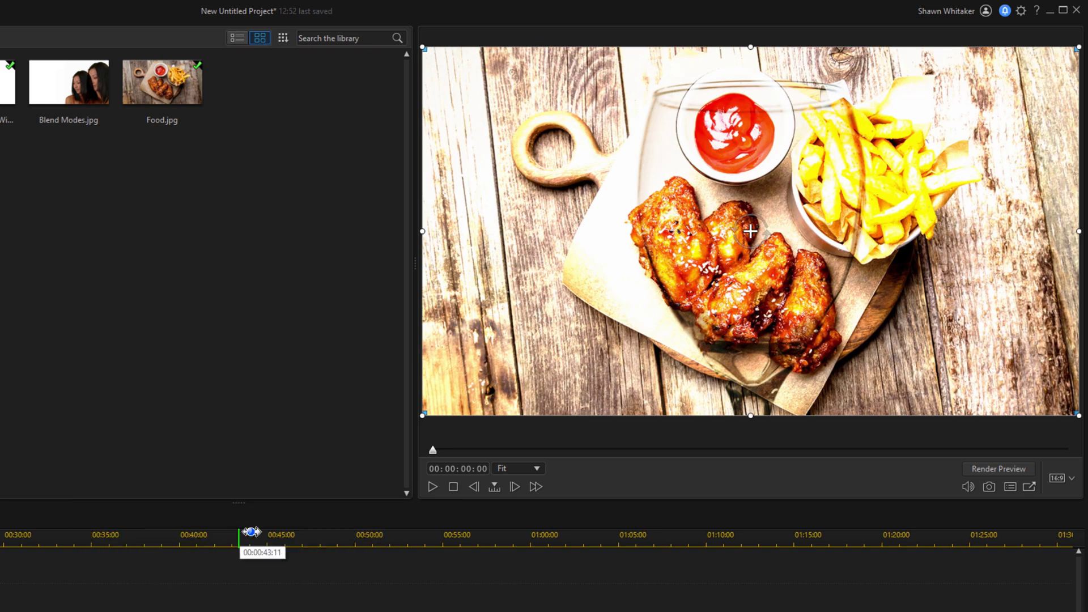
{"action": "left_click", "coordinate": [431, 486]}
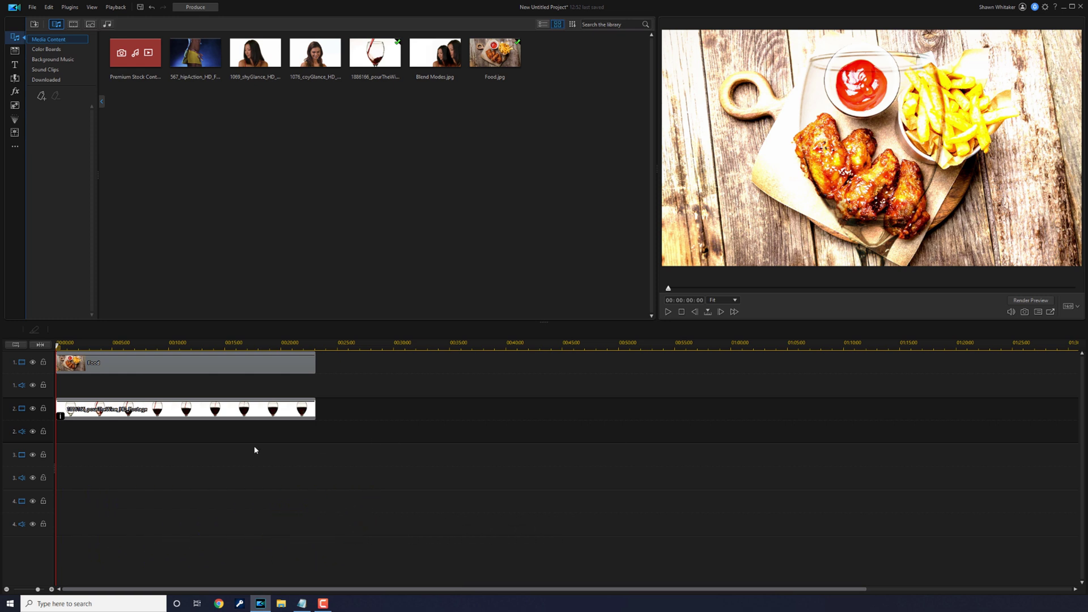
Step: Apply the Difference blending mode to the wine clip and preview the inverted tones
{"action": "left_click", "coordinate": [170, 409]}
{"action": "left_click", "coordinate": [96, 330]}
{"action": "left_click", "coordinate": [107, 362]}
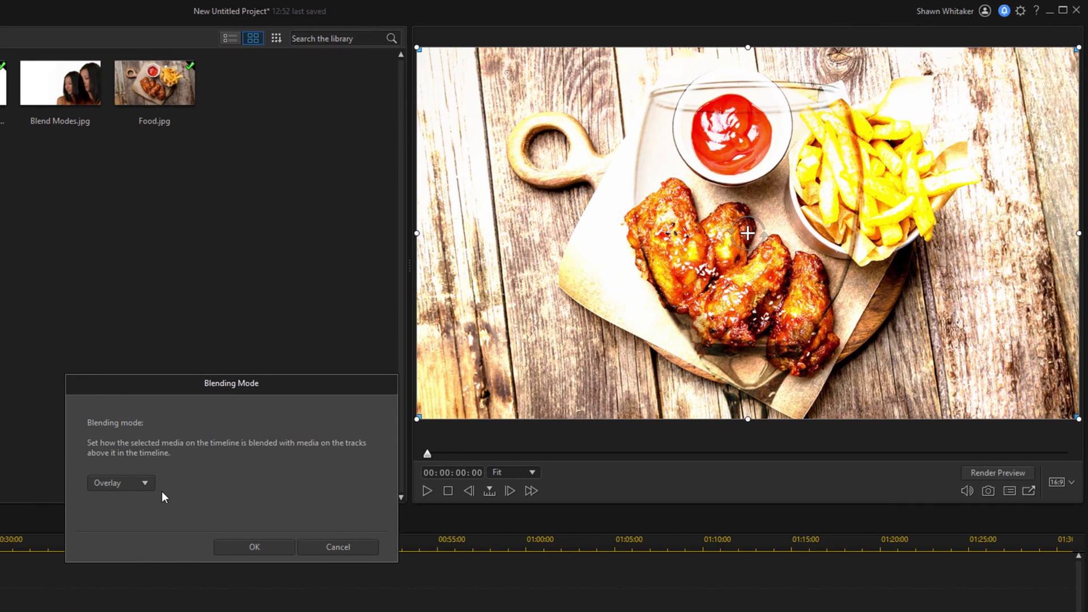
{"action": "left_click", "coordinate": [145, 483]}
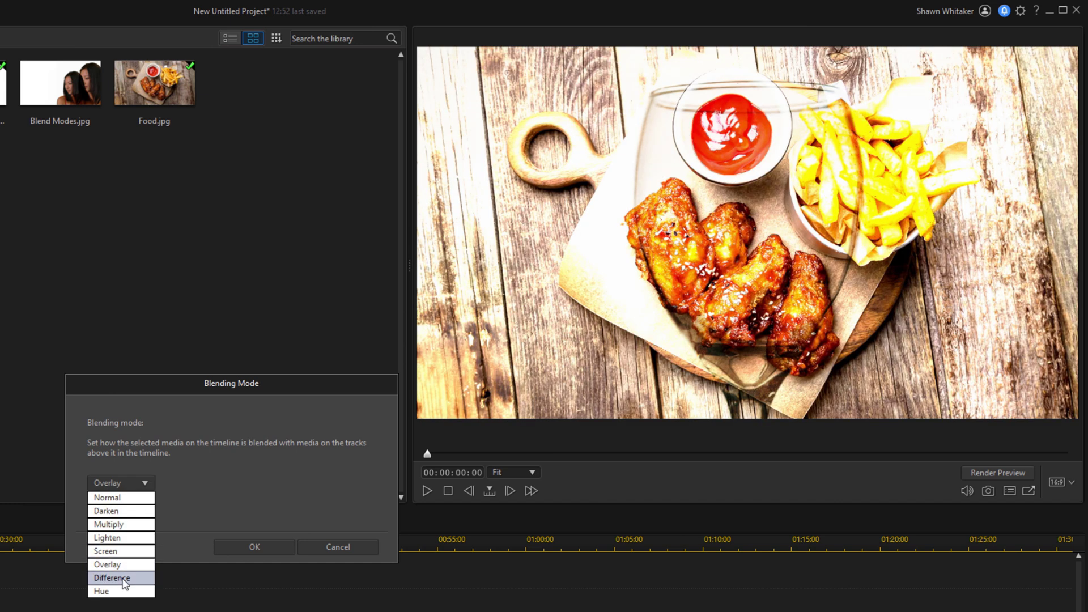
{"action": "left_click", "coordinate": [141, 577]}
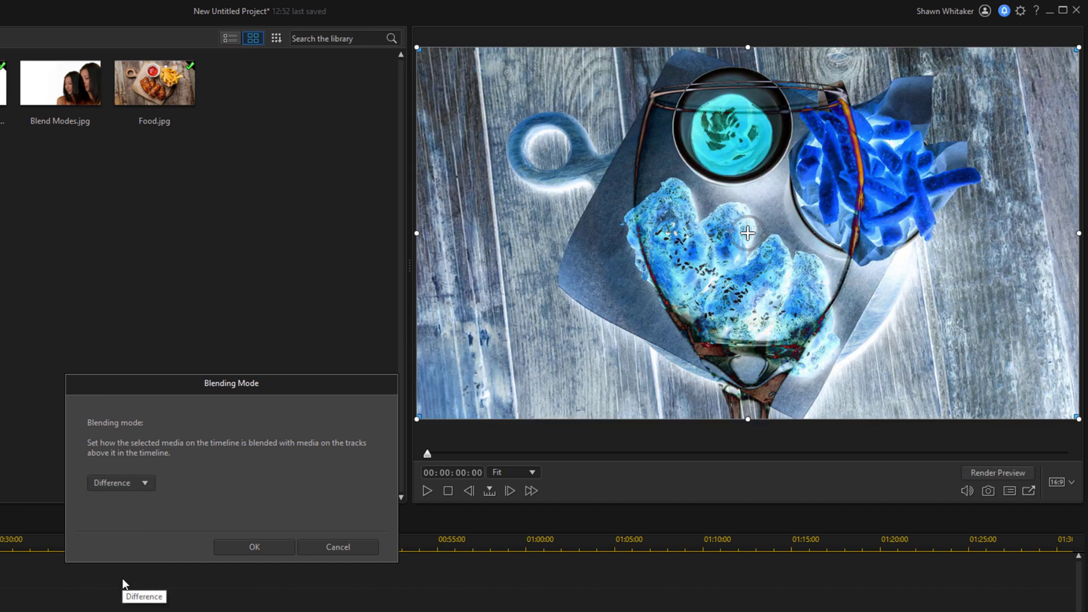
{"action": "left_click", "coordinate": [249, 545]}
{"action": "left_click", "coordinate": [427, 491]}
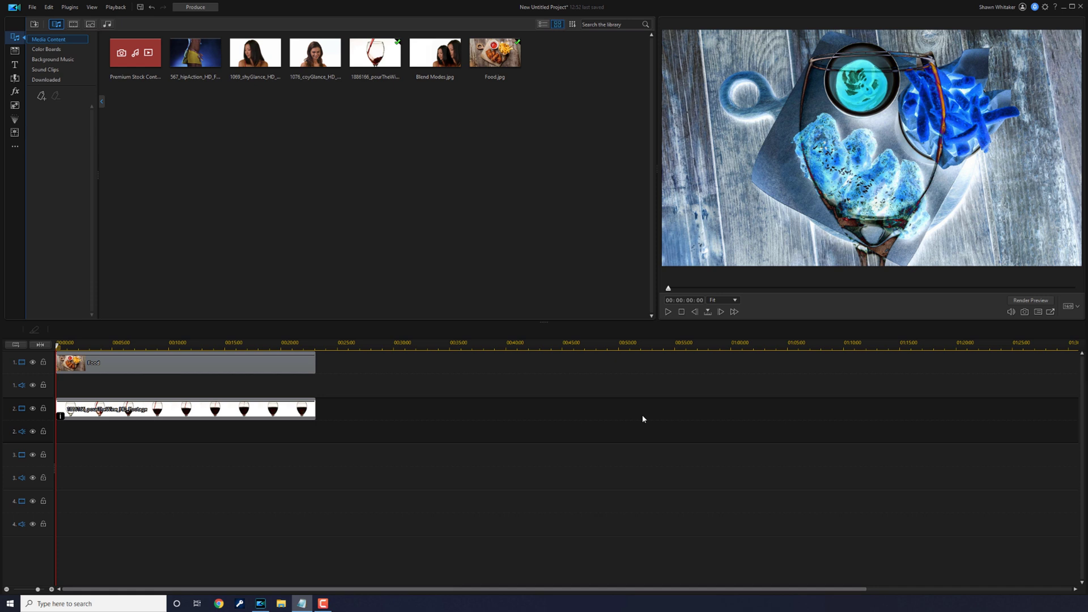
Step: Switch the wine clip's blending mode to Hue and play the preview
{"action": "left_click", "coordinate": [235, 411]}
{"action": "left_click", "coordinate": [90, 328]}
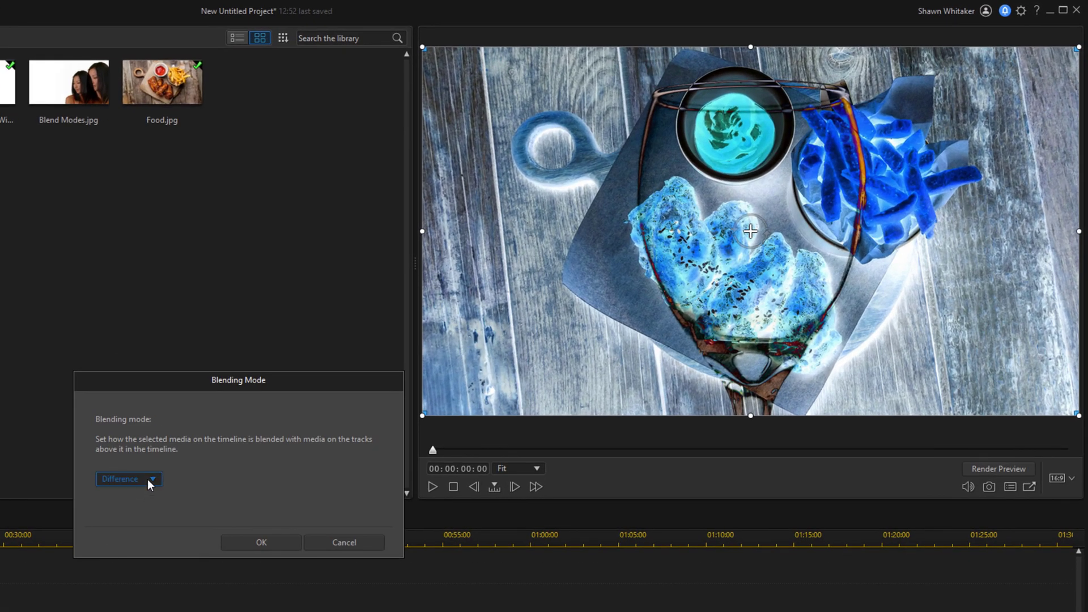
{"action": "left_click", "coordinate": [150, 482]}
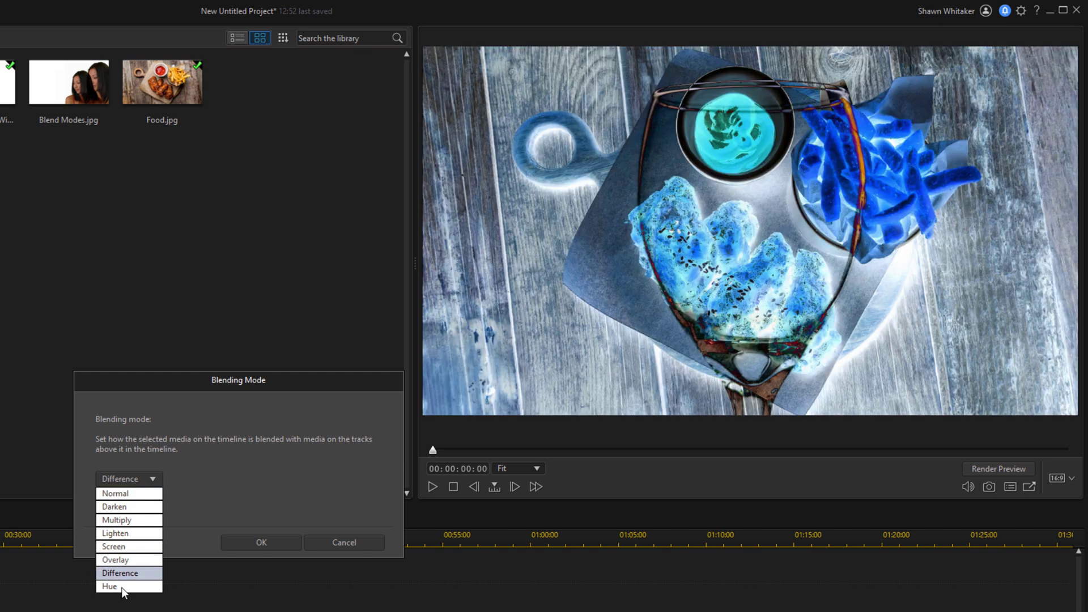
{"action": "left_click", "coordinate": [122, 587]}
{"action": "left_click", "coordinate": [250, 543]}
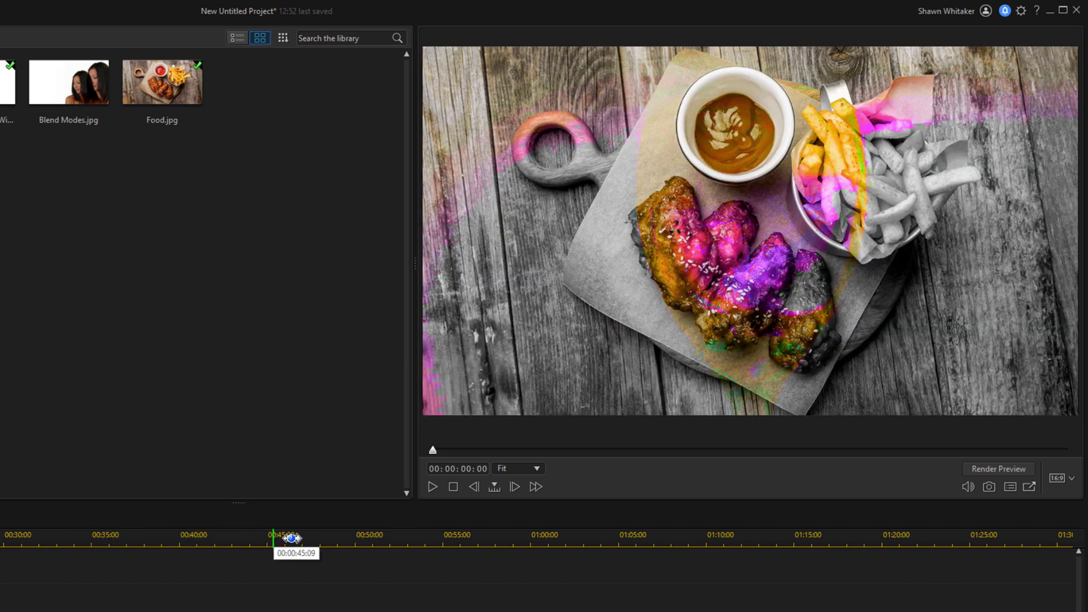
{"action": "left_click", "coordinate": [433, 486]}
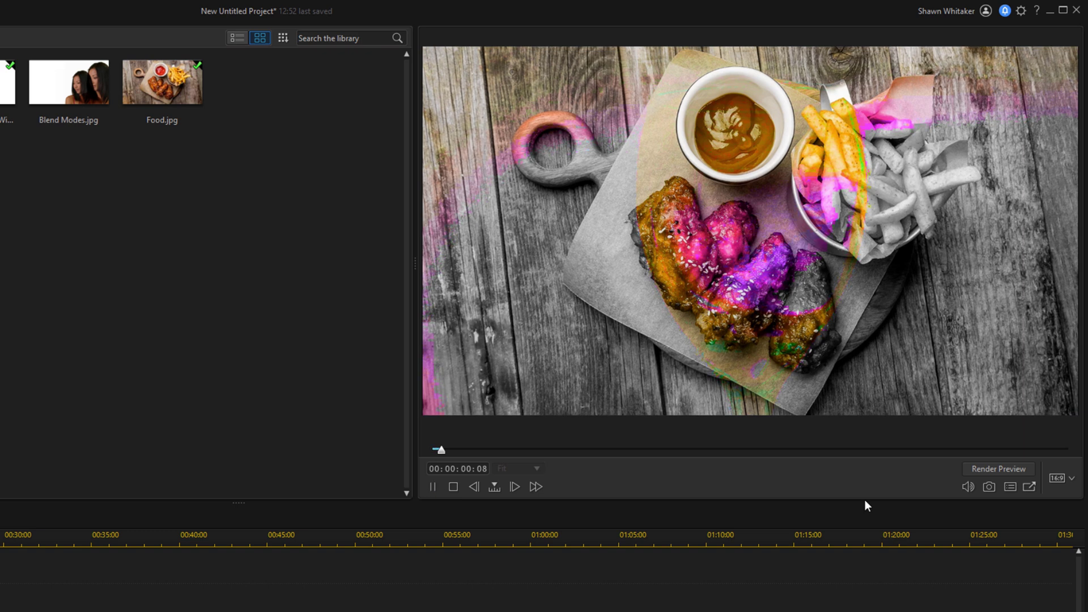